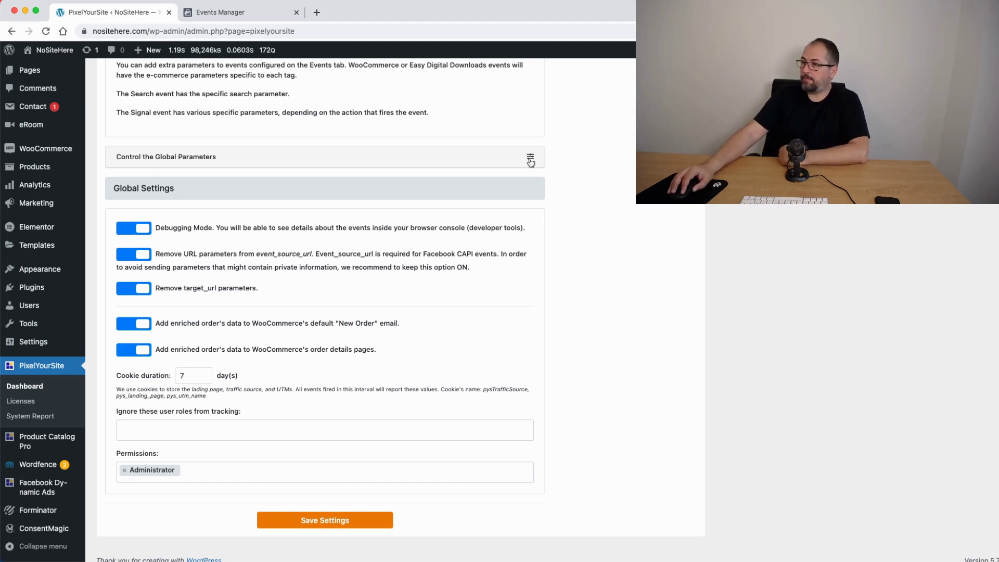
Expand the Control the Global Parameters section and review its list of parameter switches
scroll(239, 136, "up", 3)
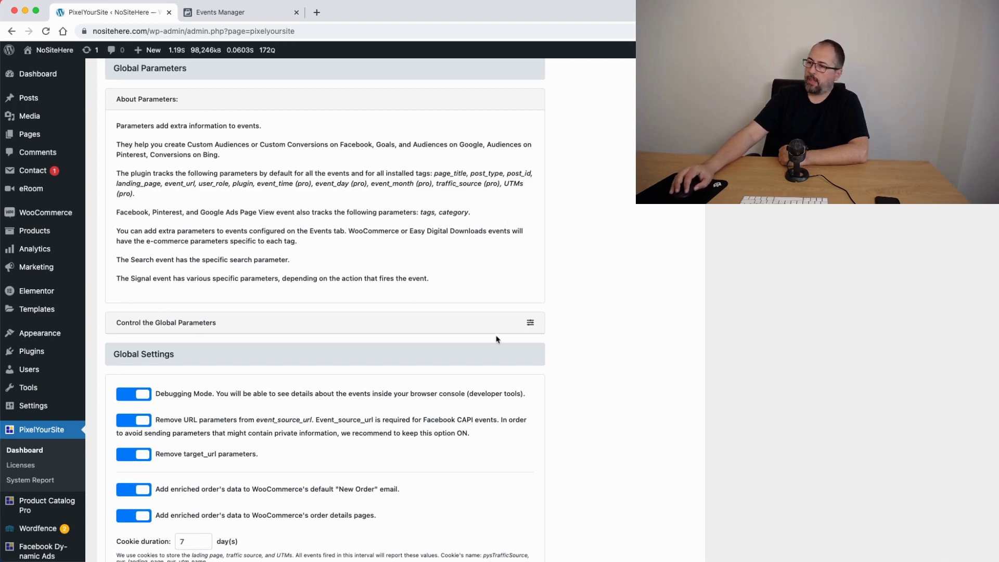
left_click(530, 326)
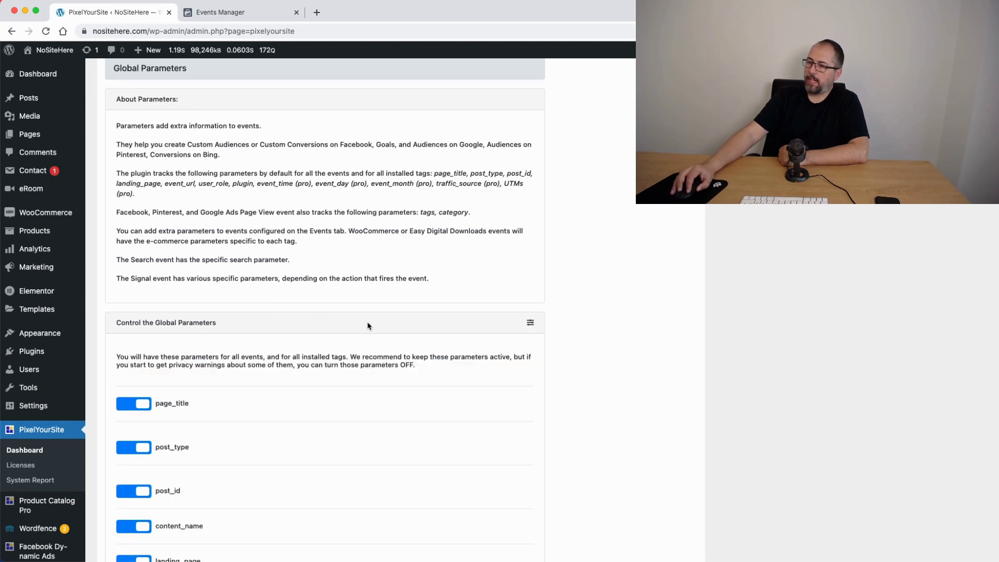
scroll(367, 326, "down", 3)
scroll(367, 326, "down", 3)
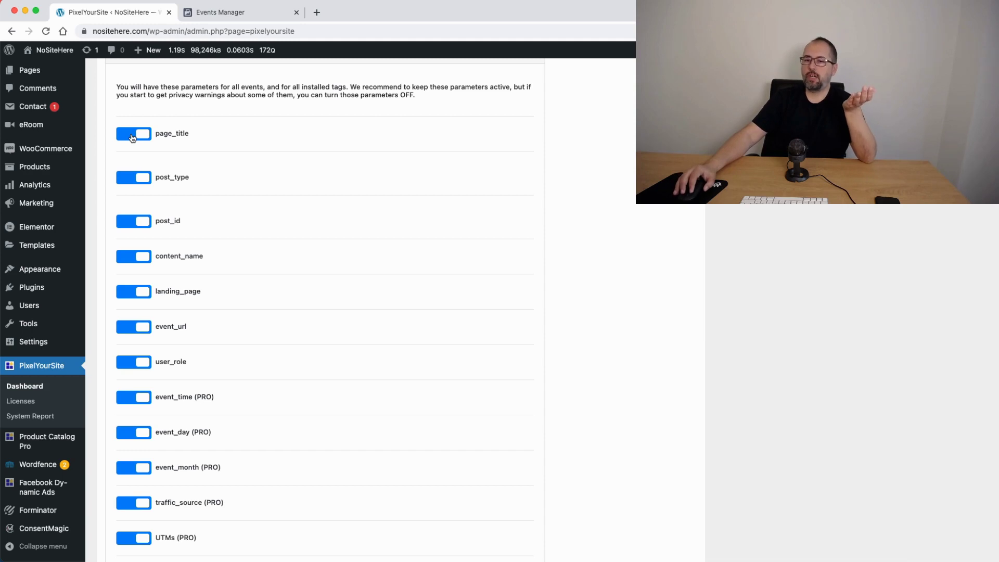
Turn the page_title, content_name and landing_page global parameters off and back on
left_click(132, 138)
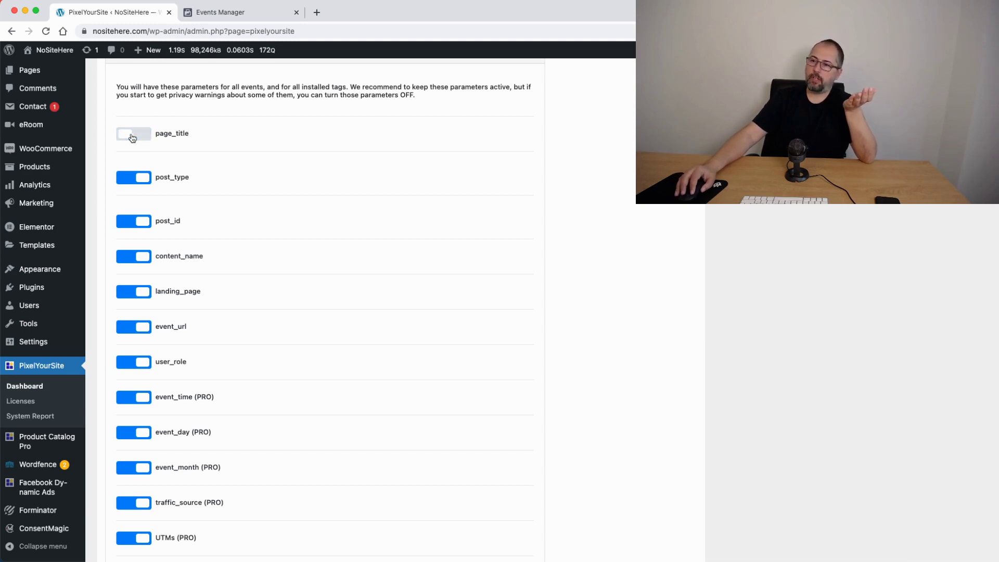
left_click(135, 140)
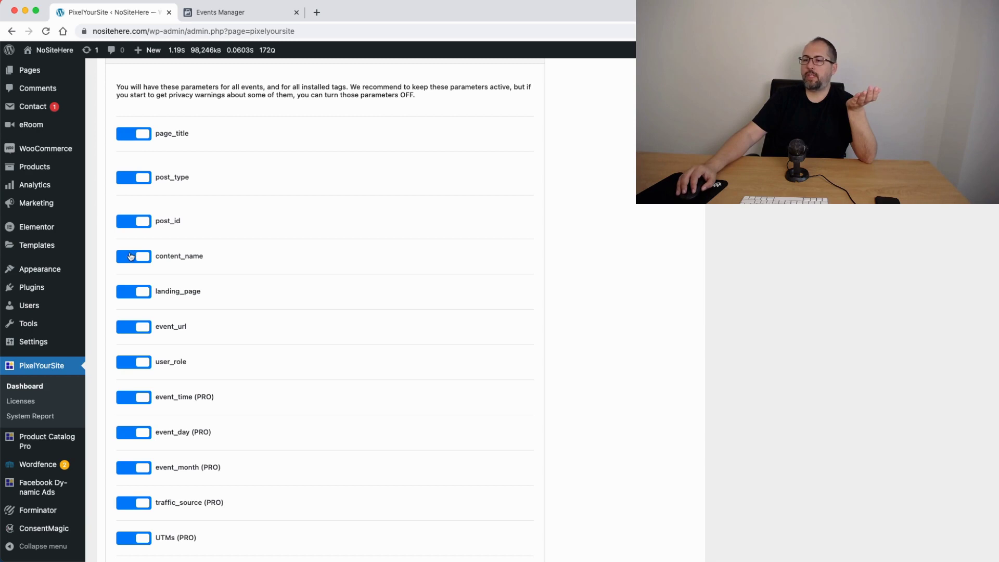
left_click(130, 257)
left_click(131, 256)
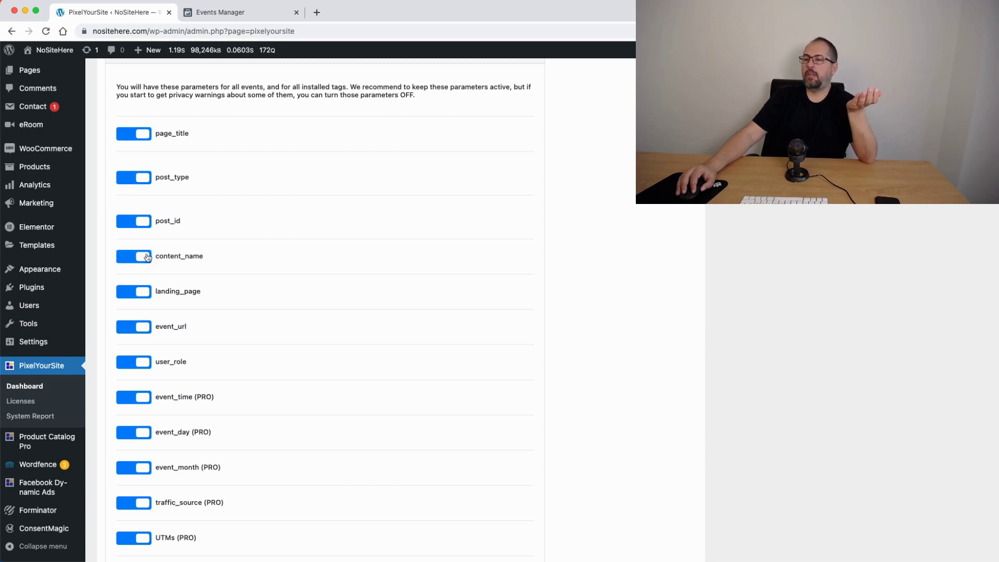
left_click(120, 293)
left_click(121, 292)
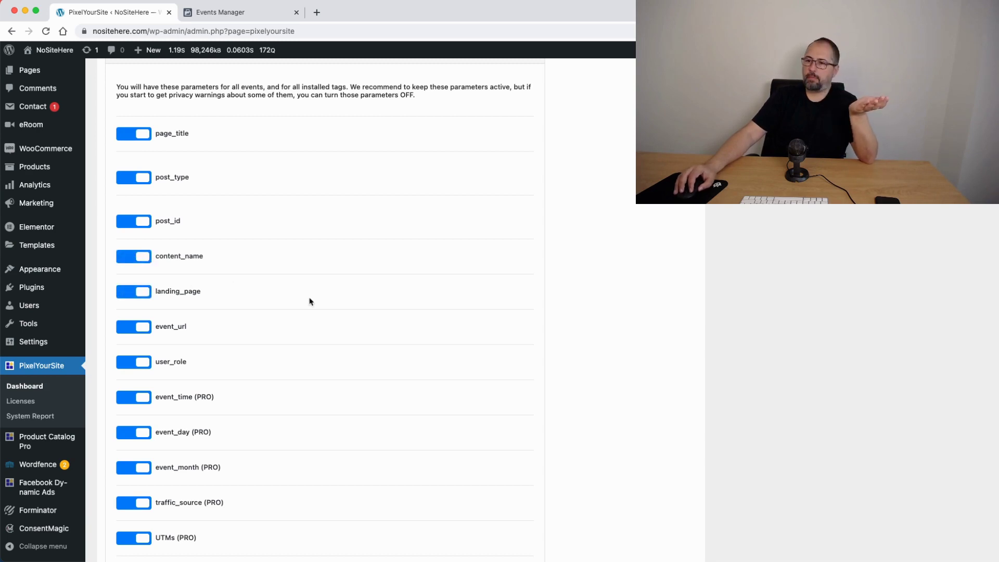
Open the plugin's WooCommerce settings and review them through to the WooCommerce Parameters section
scroll(317, 301, "down", 10)
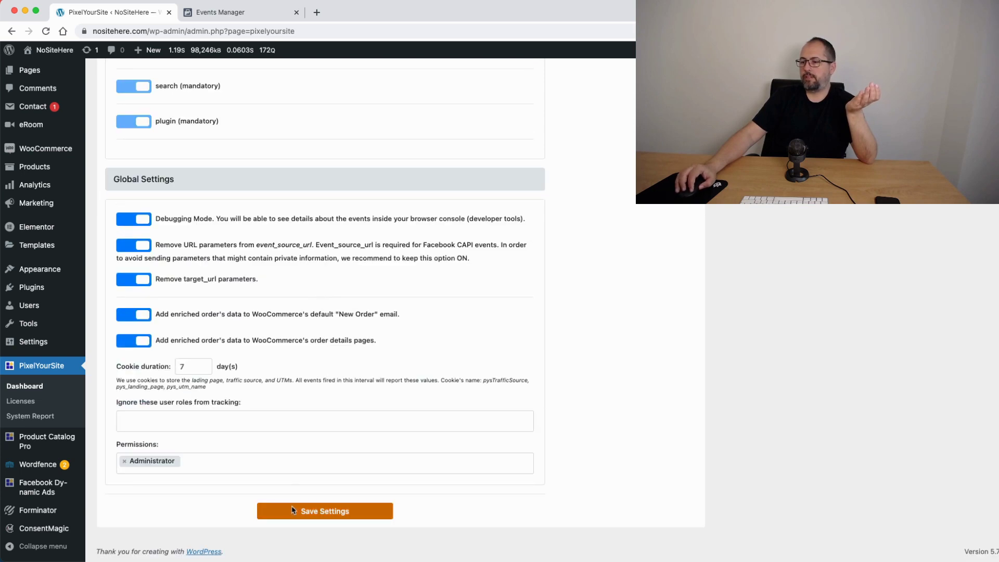
scroll(408, 204, "up", 12)
scroll(408, 204, "up", 10)
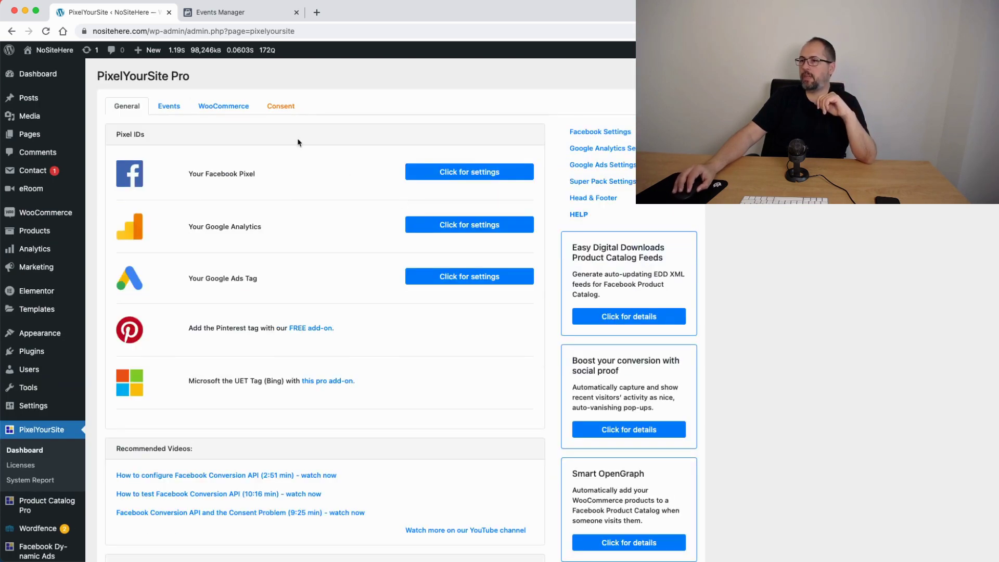
left_click(218, 106)
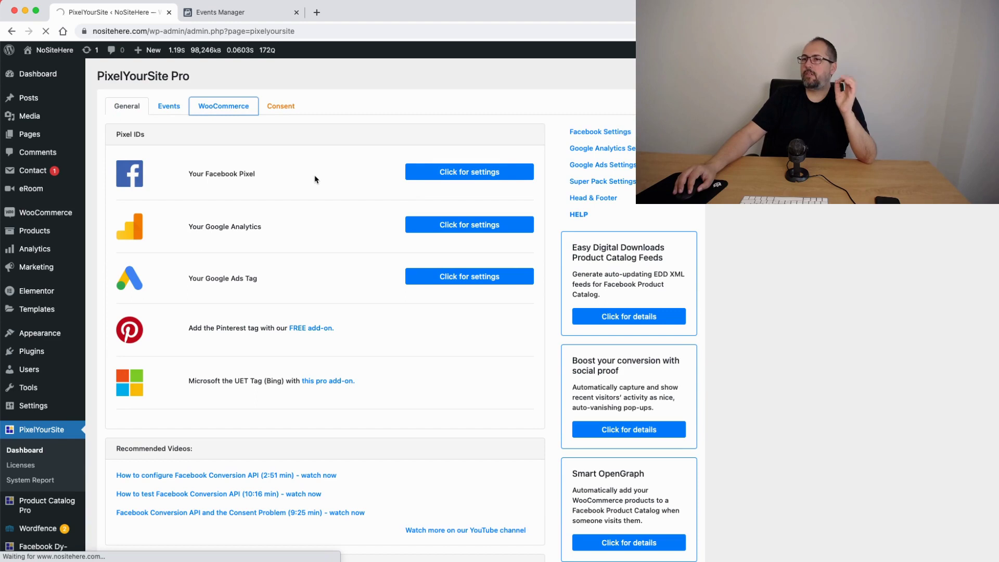
scroll(323, 185, "down", 10)
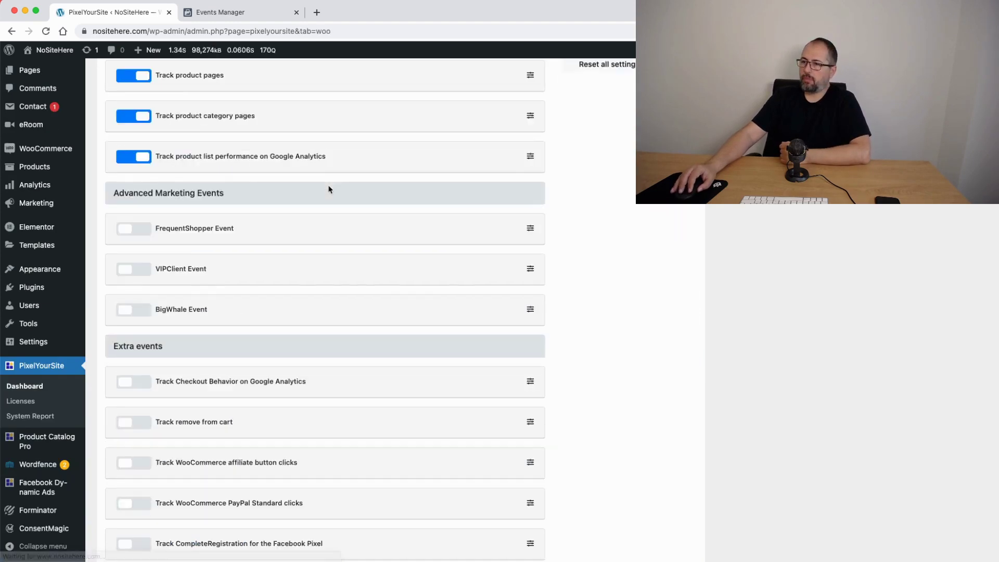
scroll(329, 189, "down", 7)
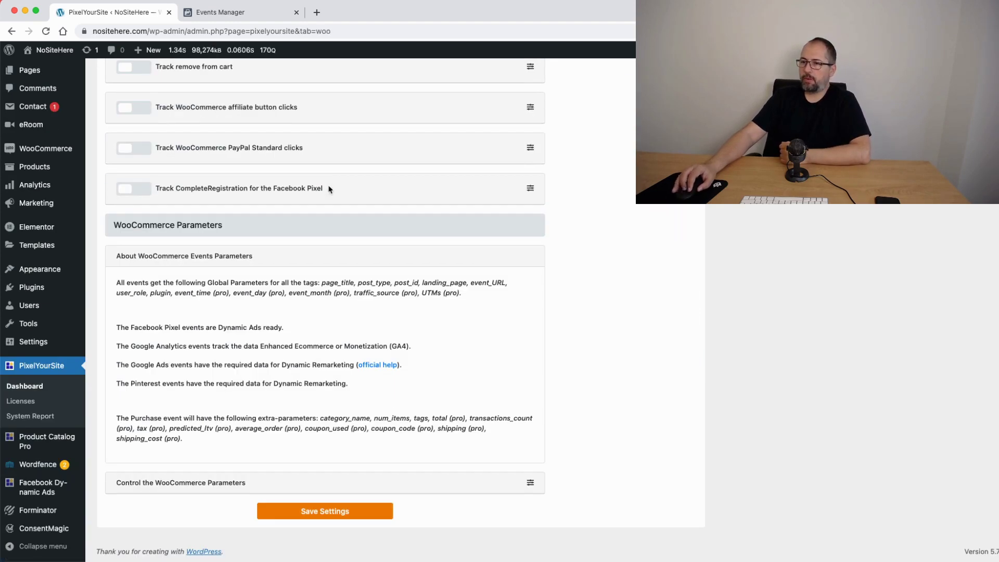
Expand Control the WooCommerce Parameters, review the parameter switches from category_name to value, and collapse the section
left_click(530, 483)
scroll(485, 369, "down", 10)
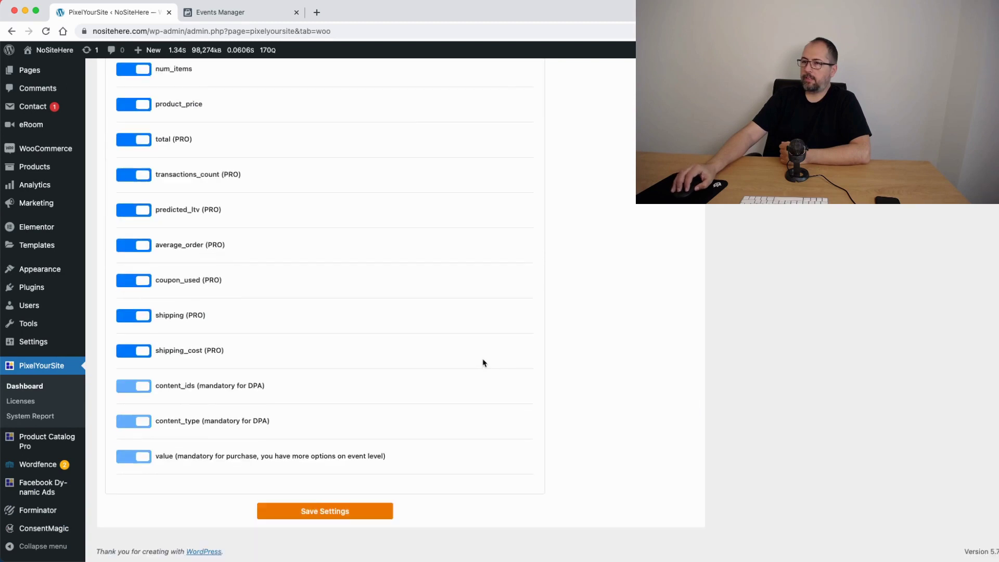
scroll(230, 123, "up", 3)
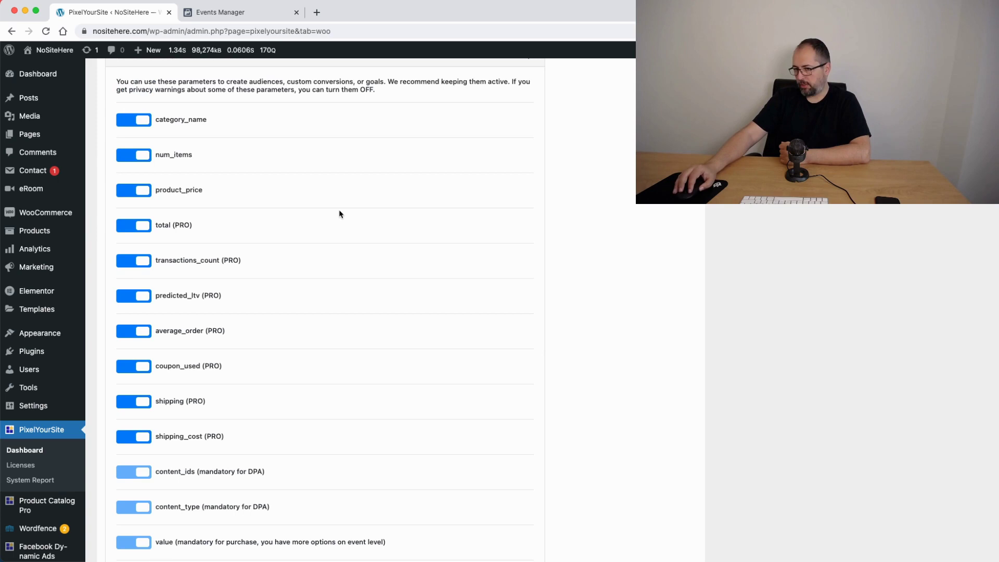
scroll(411, 199, "up", 2)
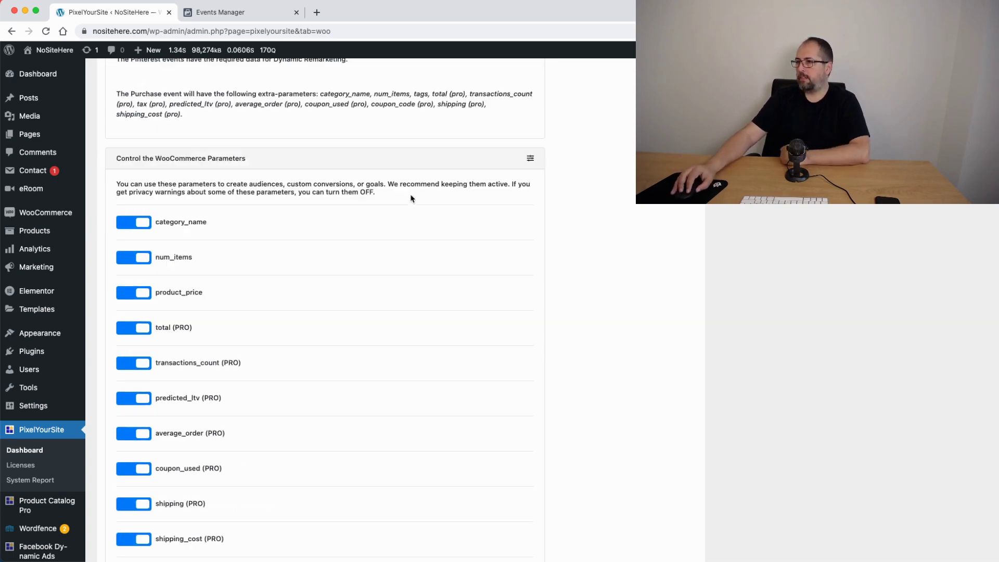
left_click(530, 161)
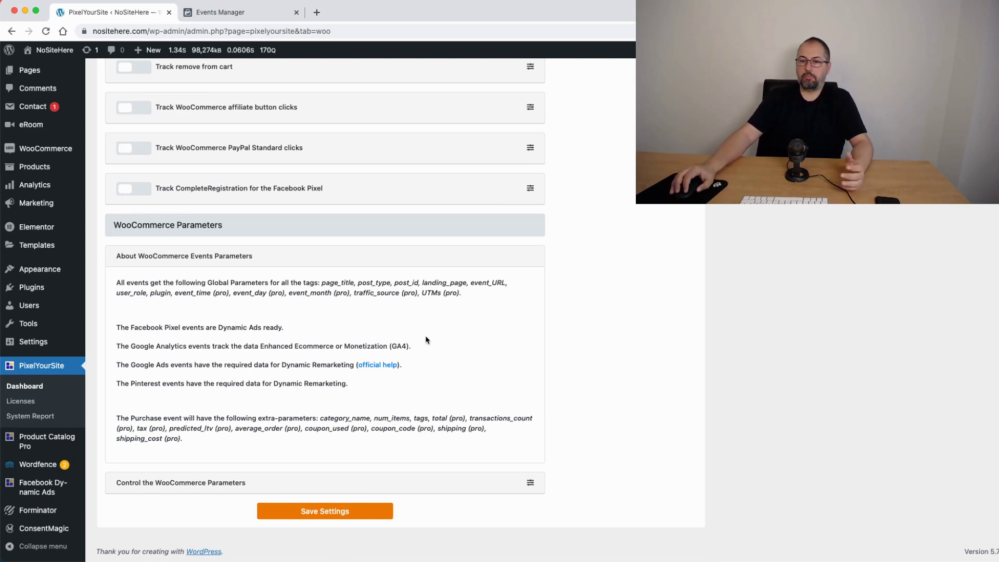
Switch to Facebook Events Manager and examine the violation details for the Purchase event's first_name URL query parameter
left_click(241, 13)
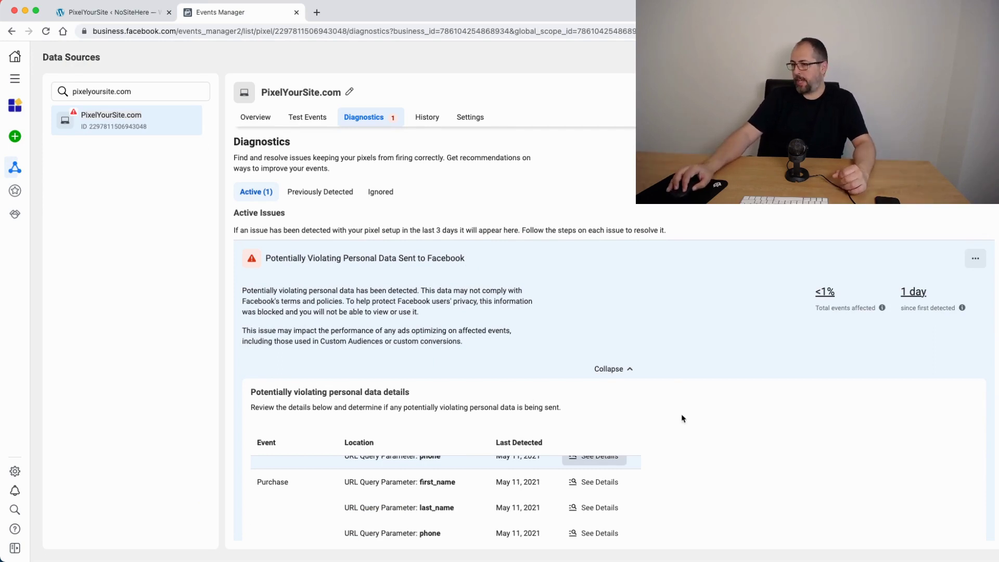
scroll(684, 419, "down", 3)
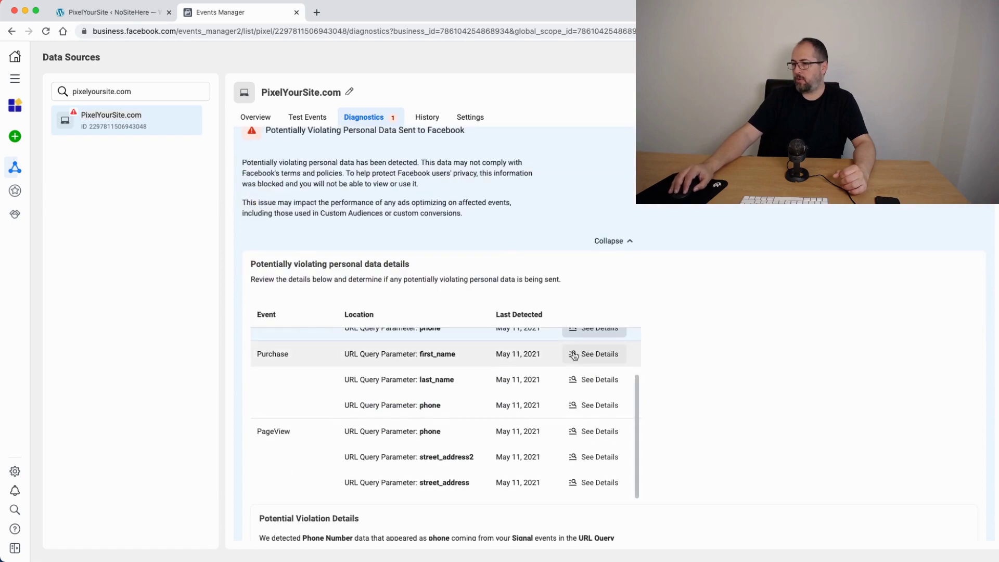
left_click(574, 355)
scroll(667, 354, "down", 4)
scroll(668, 356, "down", 2)
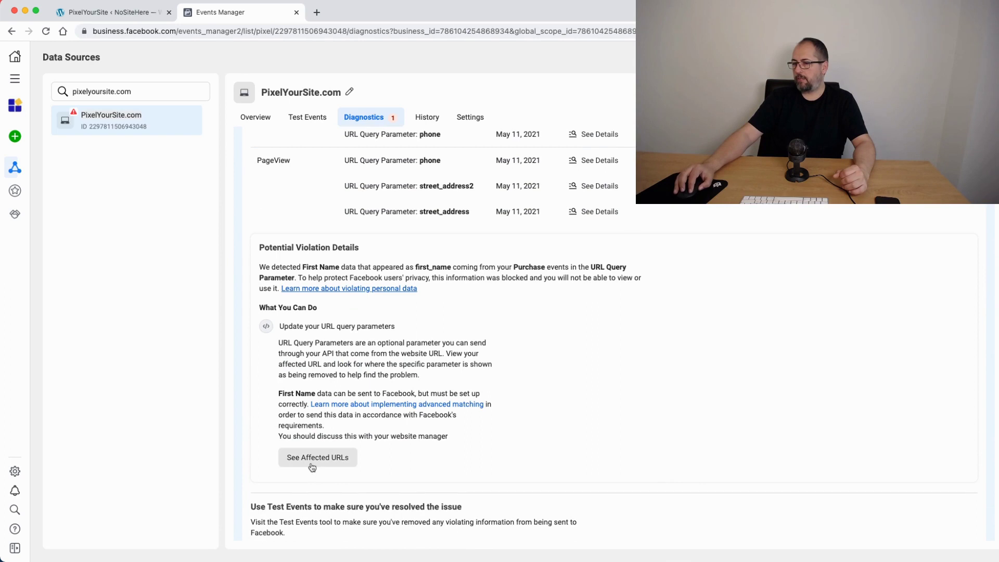
View the URLs affected by the first_name violation, close the list and return to the Active Issues overview
left_click(312, 458)
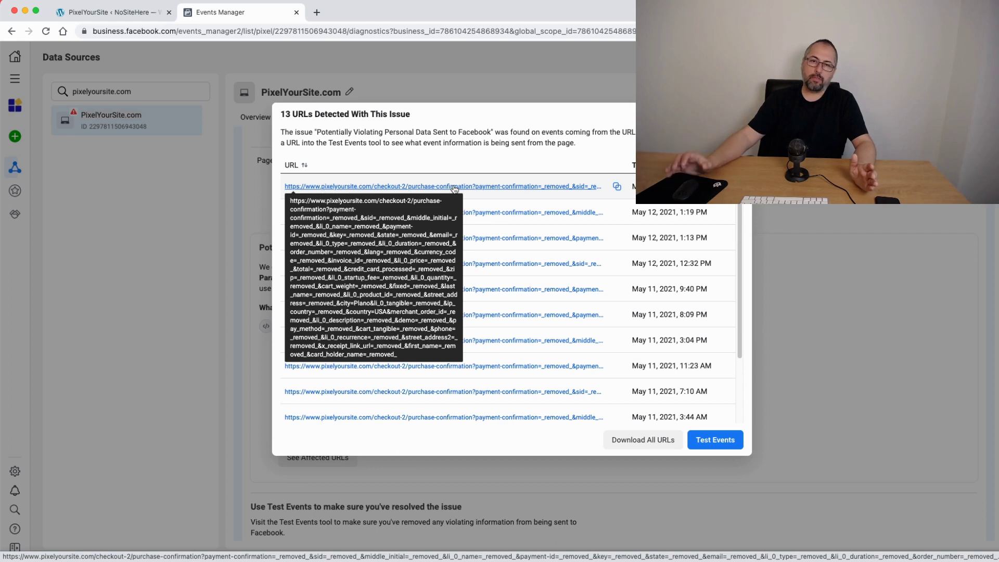
key("Escape")
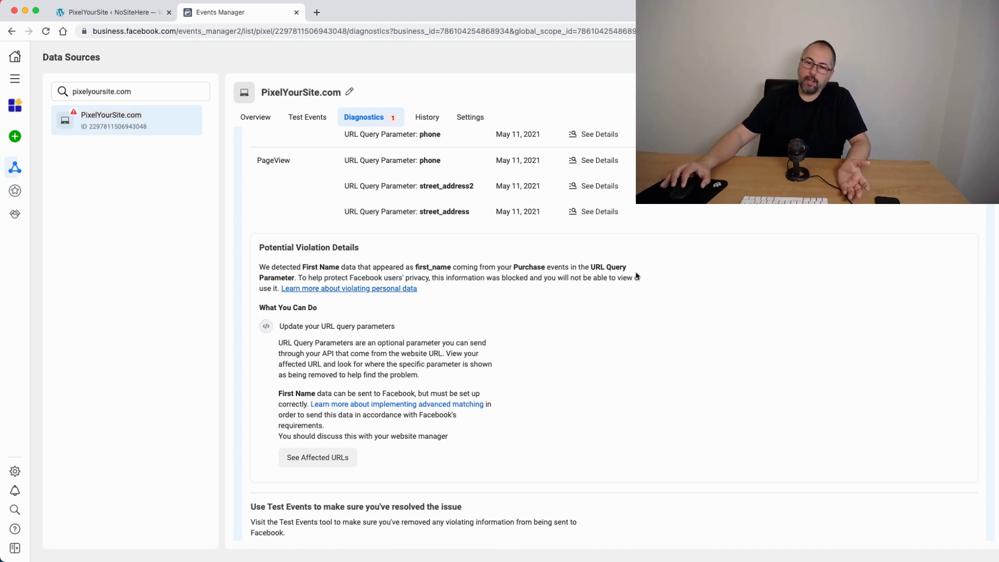
scroll(625, 301, "up", 8)
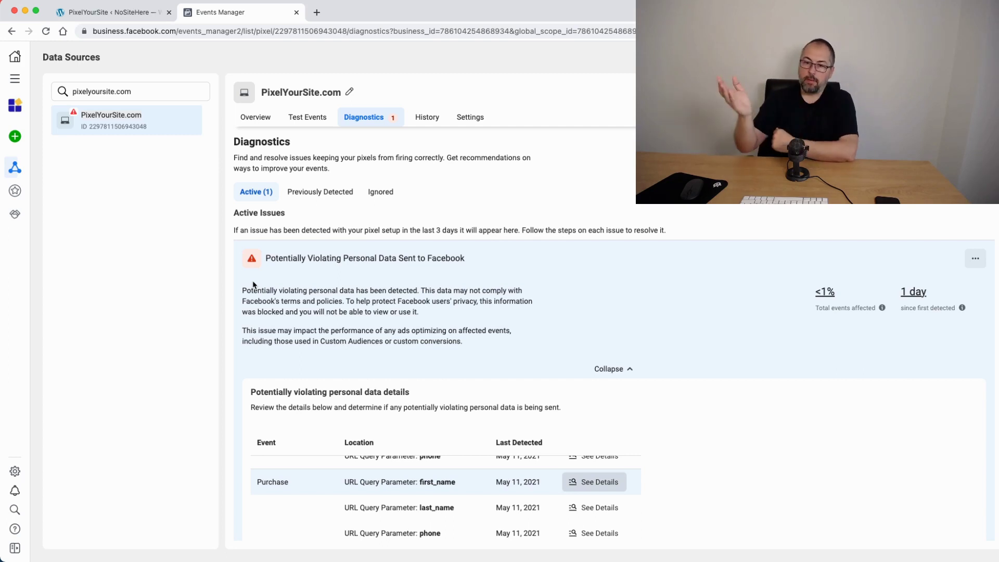
scroll(345, 286, "down", 1)
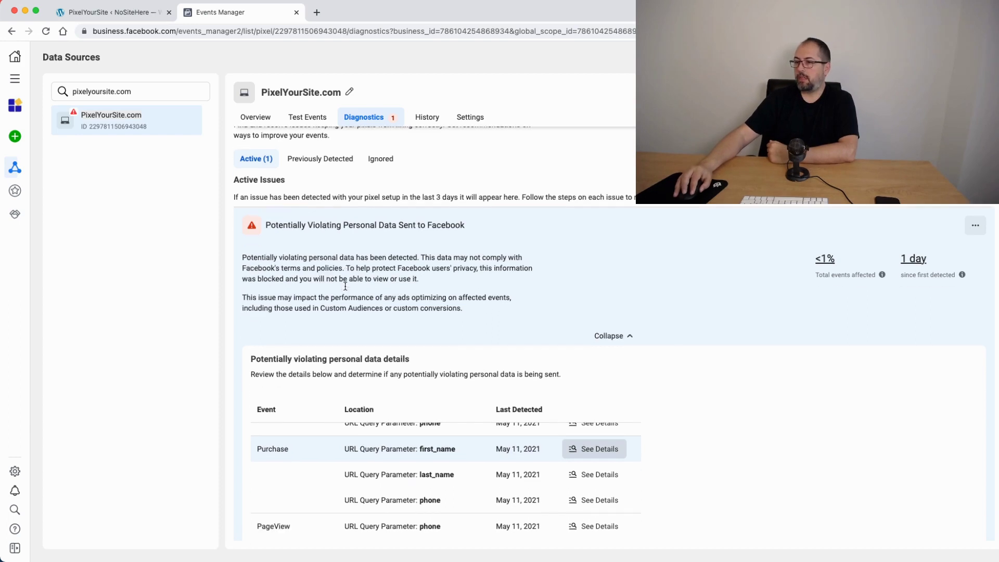
scroll(345, 286, "up", 1)
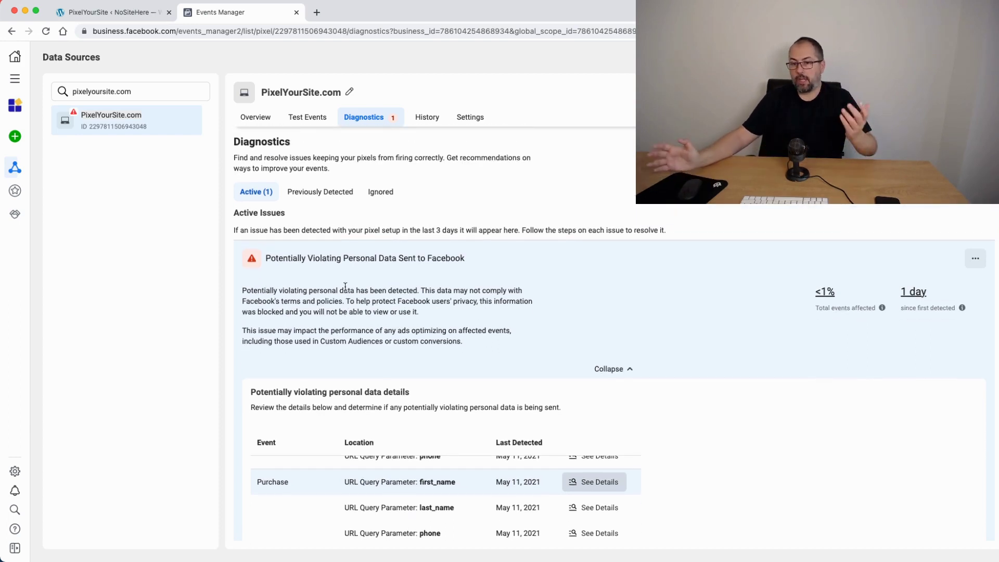